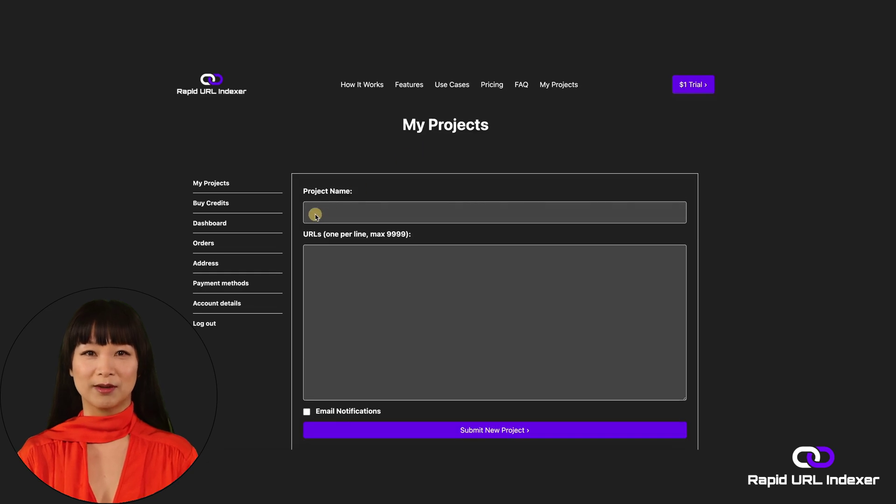
Step: Name the project 'My Test Project', add one URL, and enable email notifications
click(316, 215)
text(My Test)
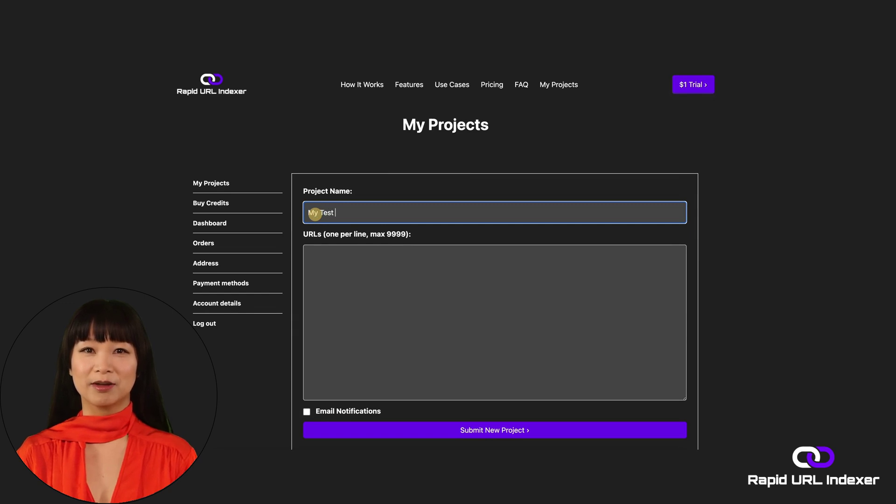
text(P)
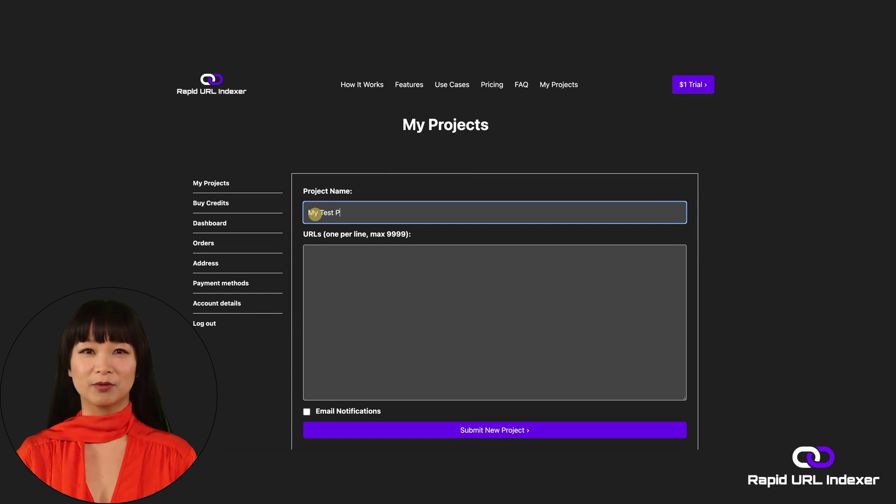
text(roject)
click(342, 278)
text(https://example.com/some-link/)
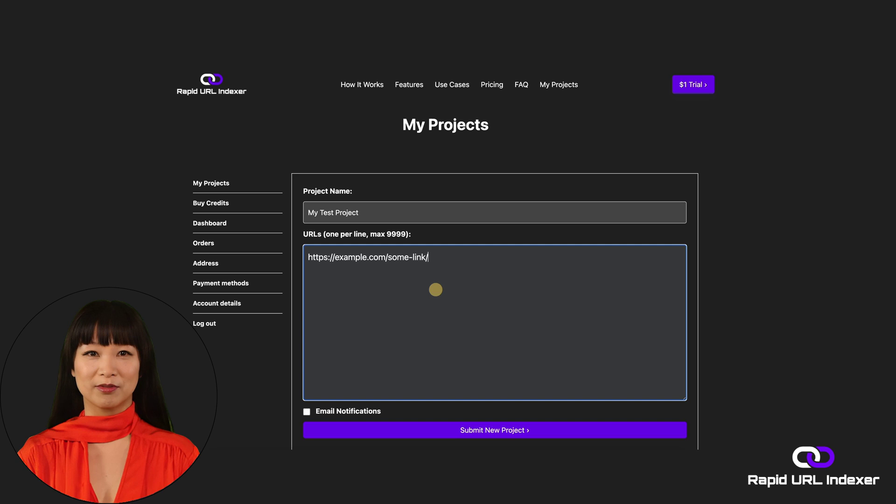
click(307, 412)
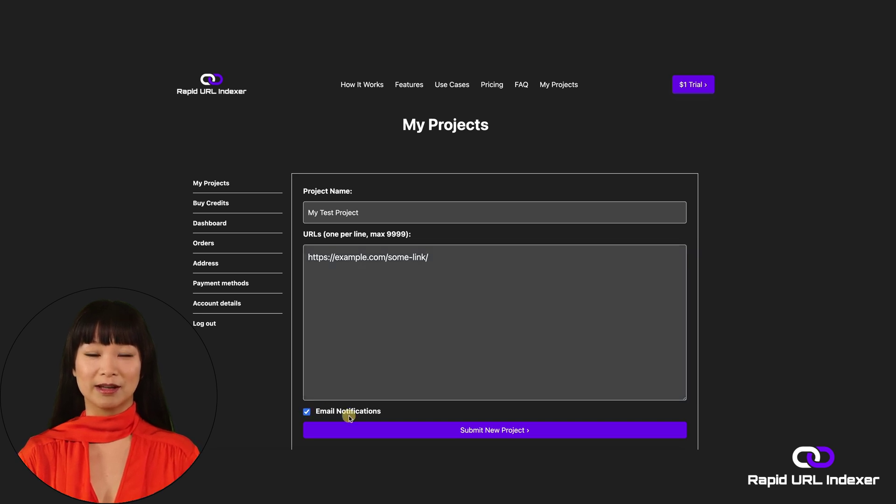
Step: Submit My Test Project as a new indexing project
click(496, 434)
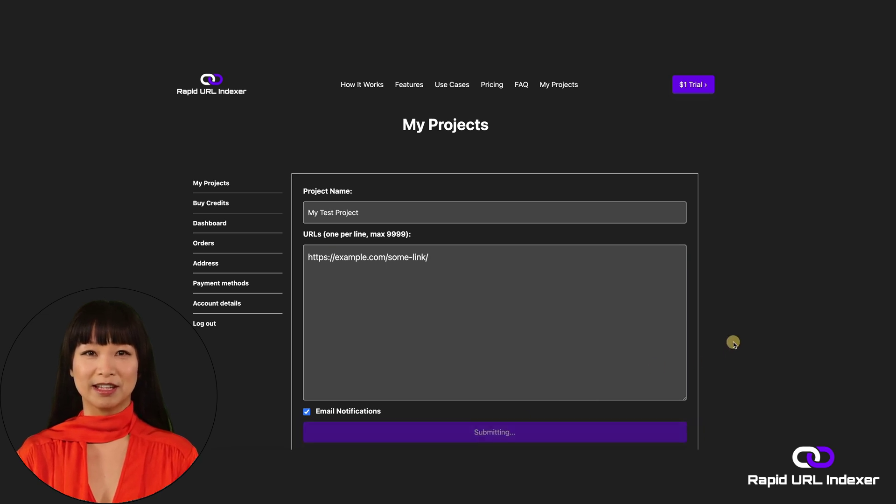
scroll(733, 343, down, 2)
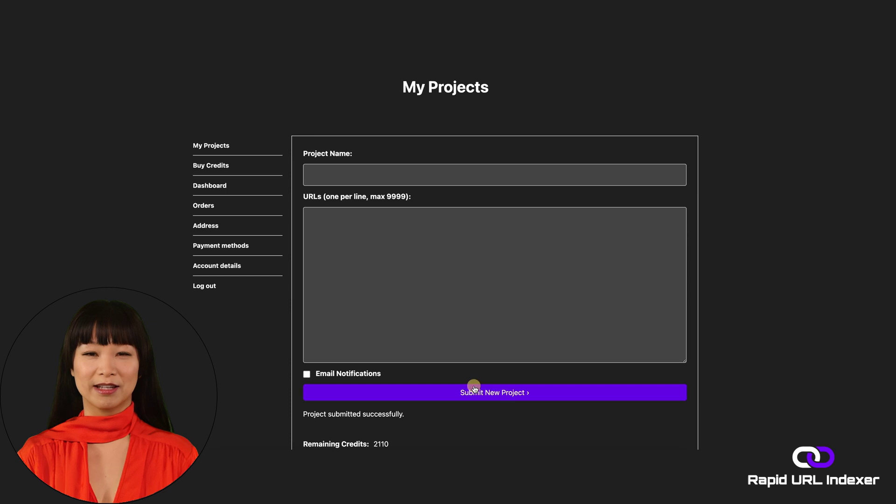
scroll(422, 404, down, 2)
scroll(340, 368, down, 1)
scroll(340, 366, down, 1)
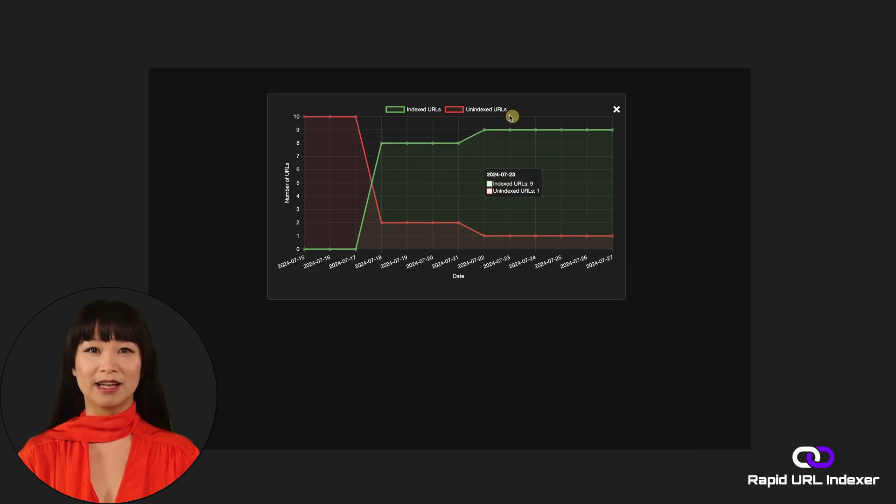
click(454, 111)
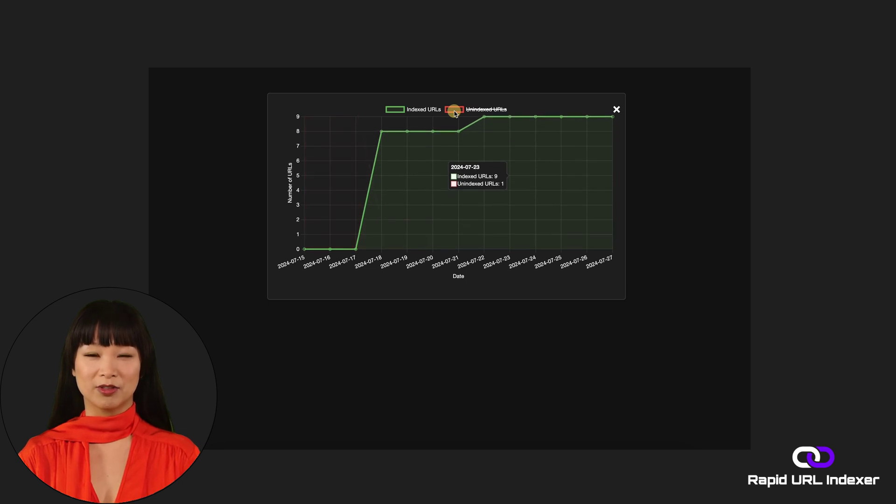
click(454, 110)
click(399, 111)
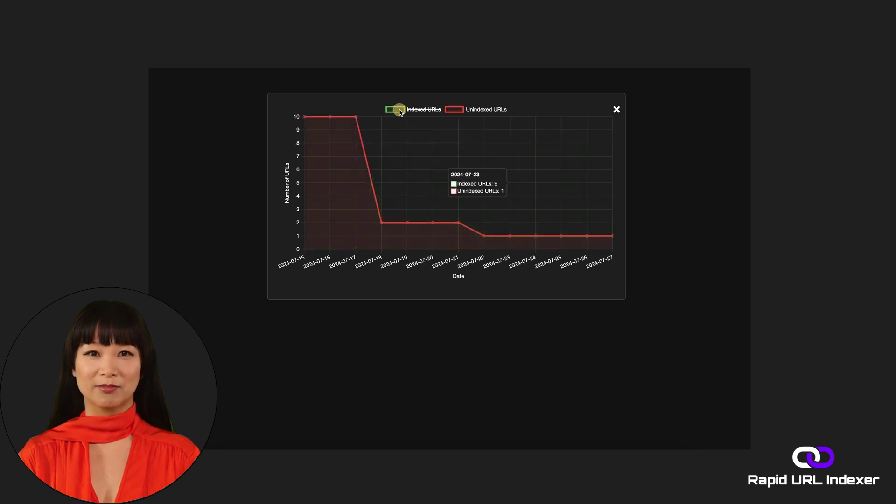
click(400, 111)
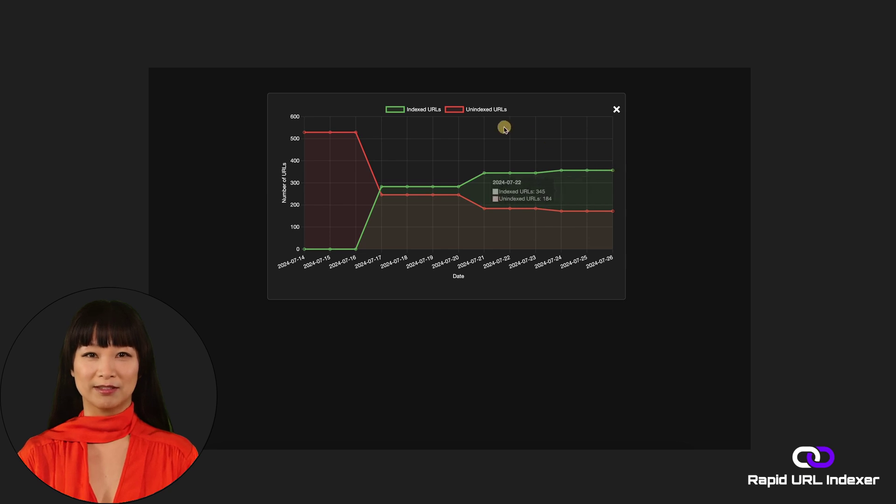
Step: Hide the Unindexed URLs series on the 529-URL project's chart
click(455, 109)
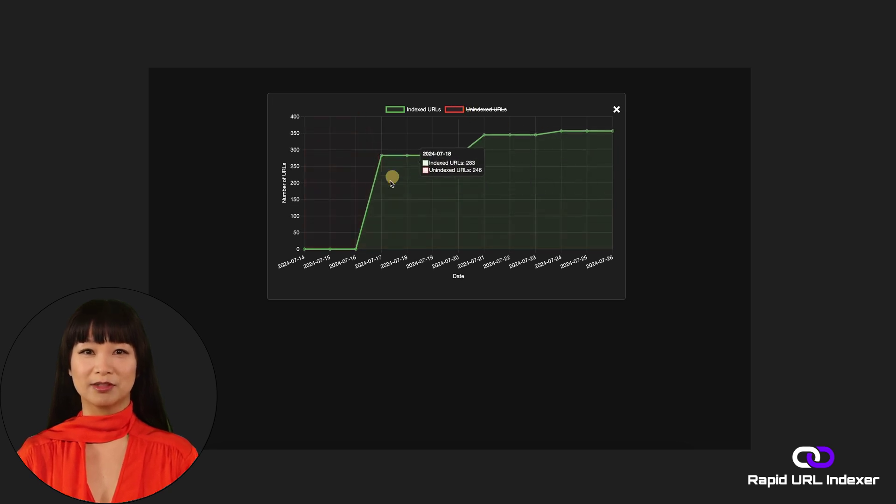